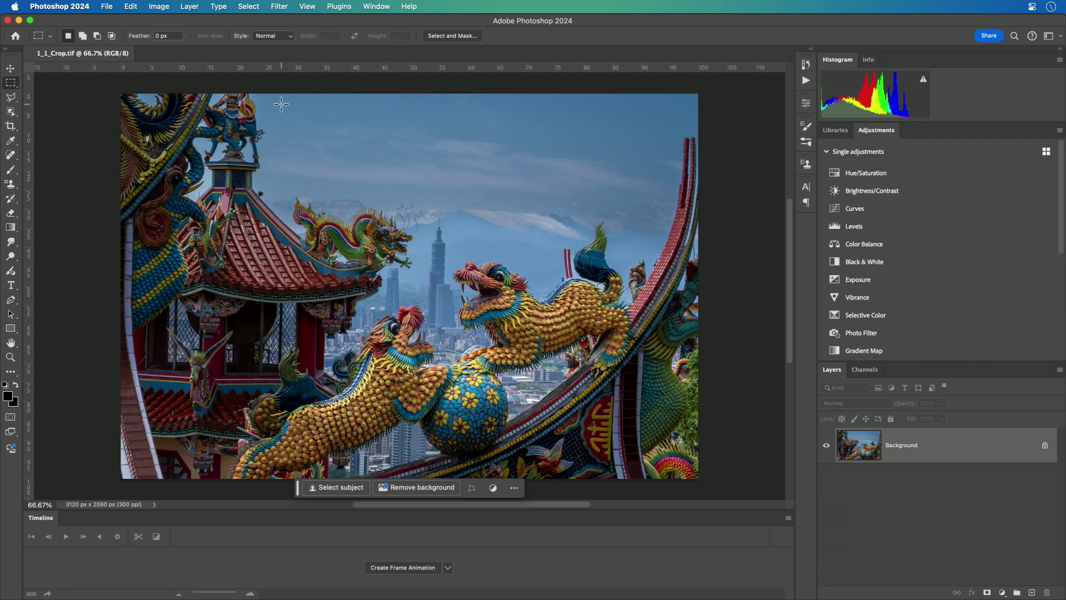
Step: Reset Photoshop to the Essentials (Default) workspace from the Window > Workspace menu
left_click(386, 5)
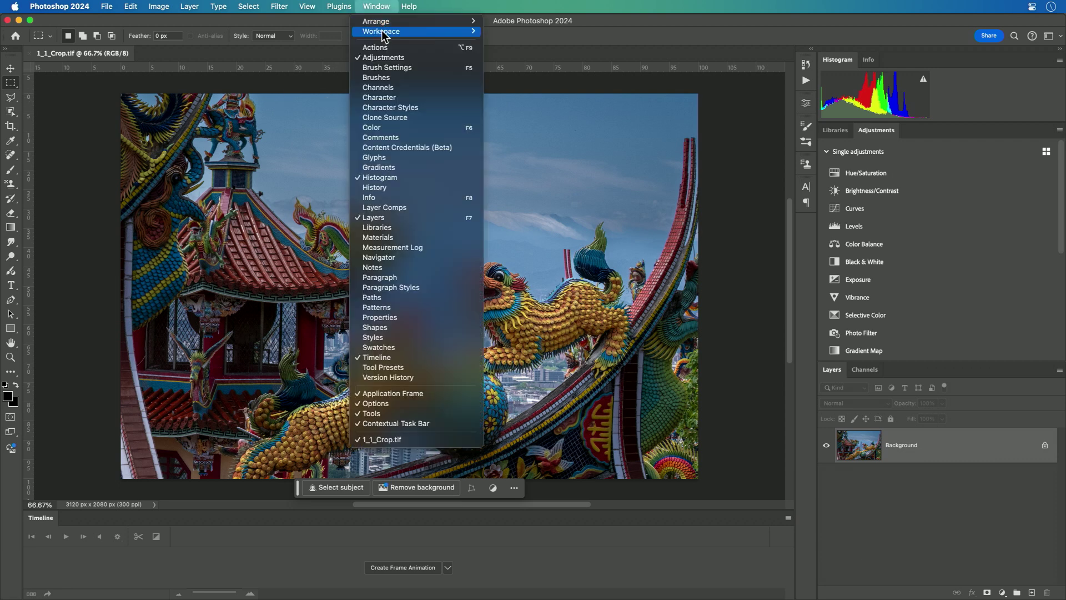
mouse_move(383, 33)
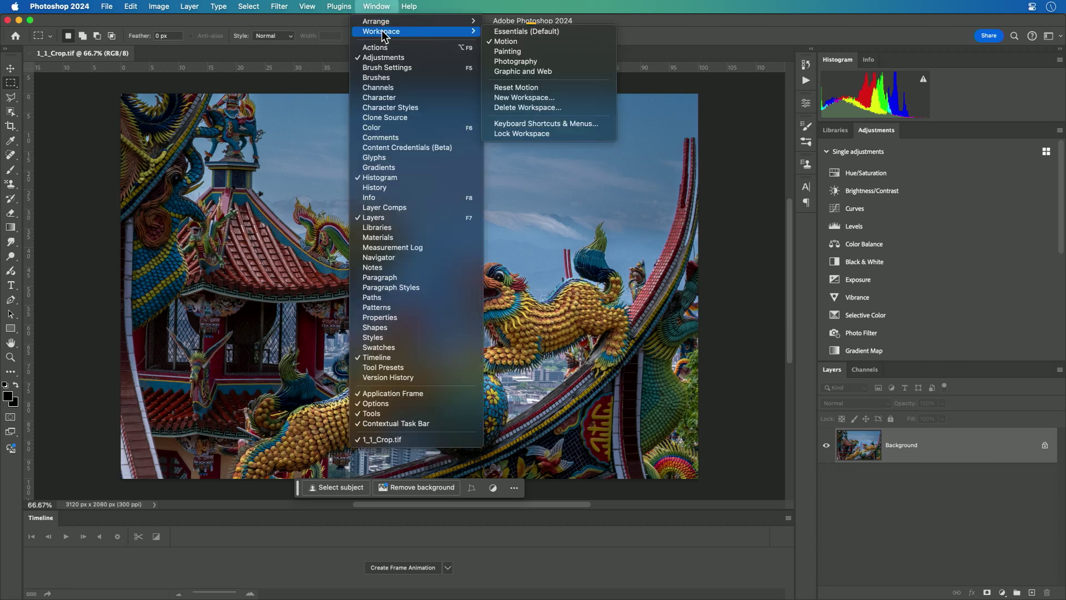
left_click(525, 33)
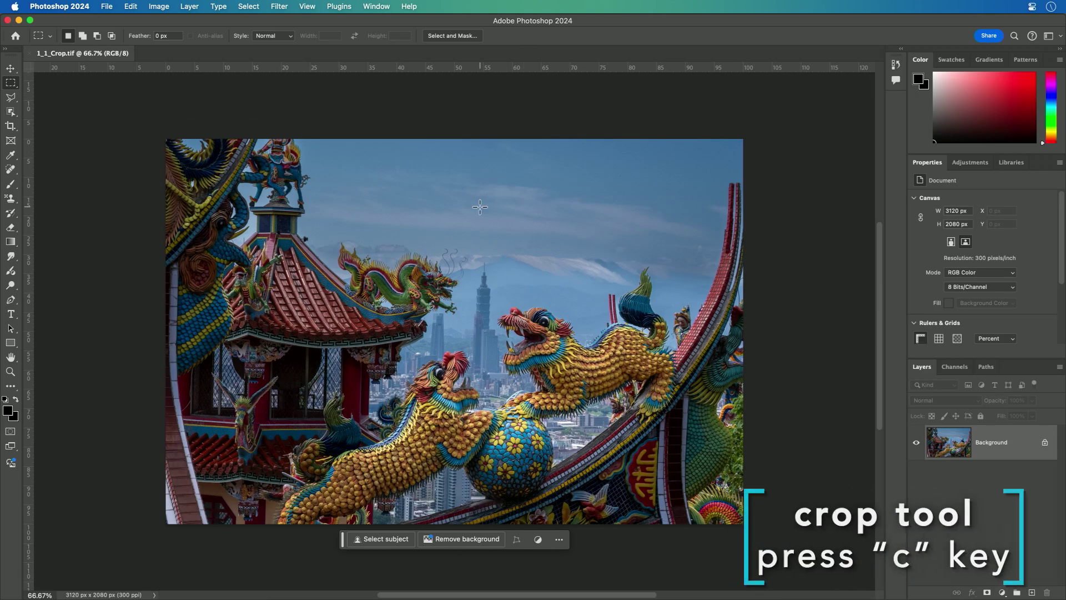
Step: Activate the Crop tool on the temple dragon photo and show the crop ratio presets
key("c")
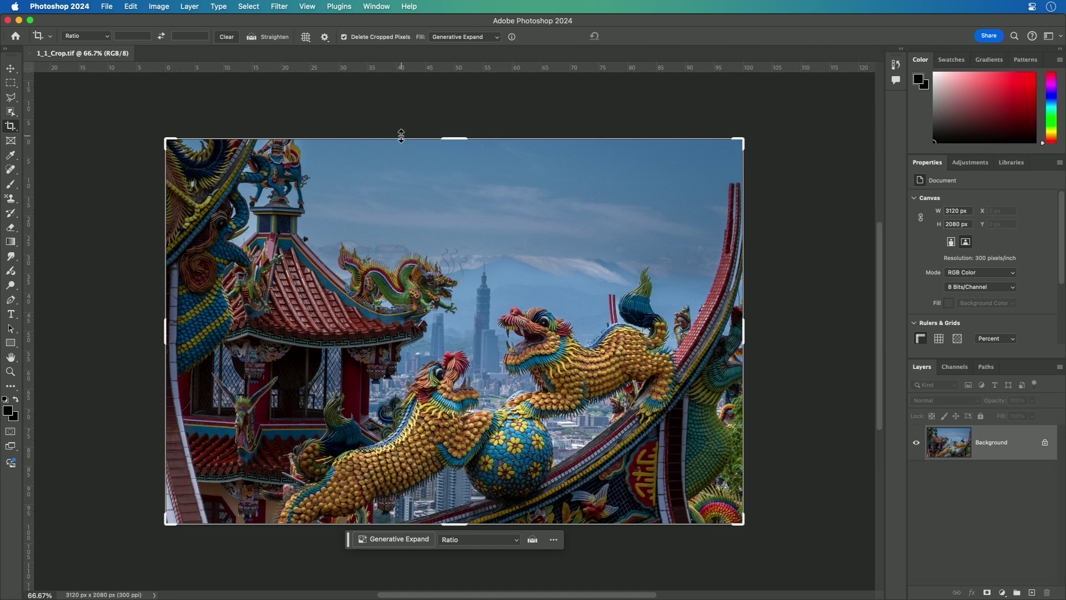
left_click(102, 37)
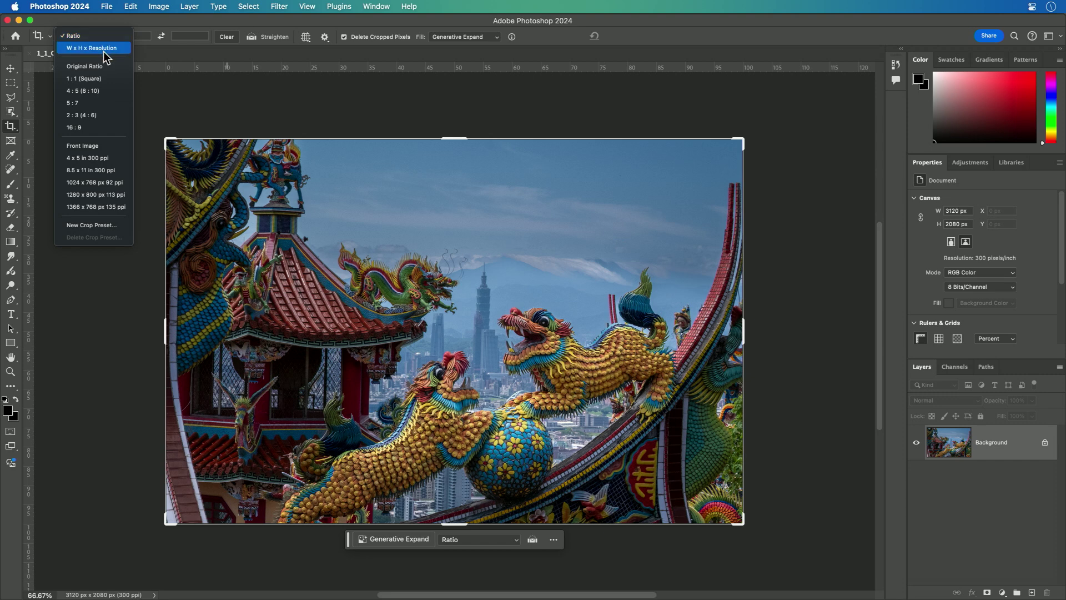
Step: Frame the dragons in a landscape 5:7 crop, then apply the 1280 x 800 px 113 ppi preset
left_click(109, 105)
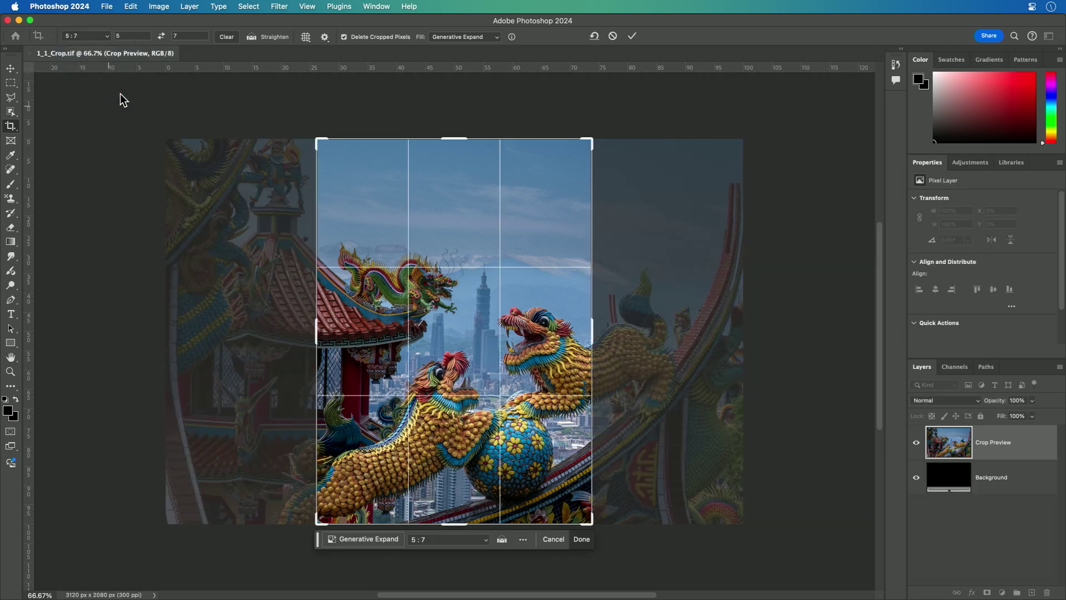
left_click(161, 37)
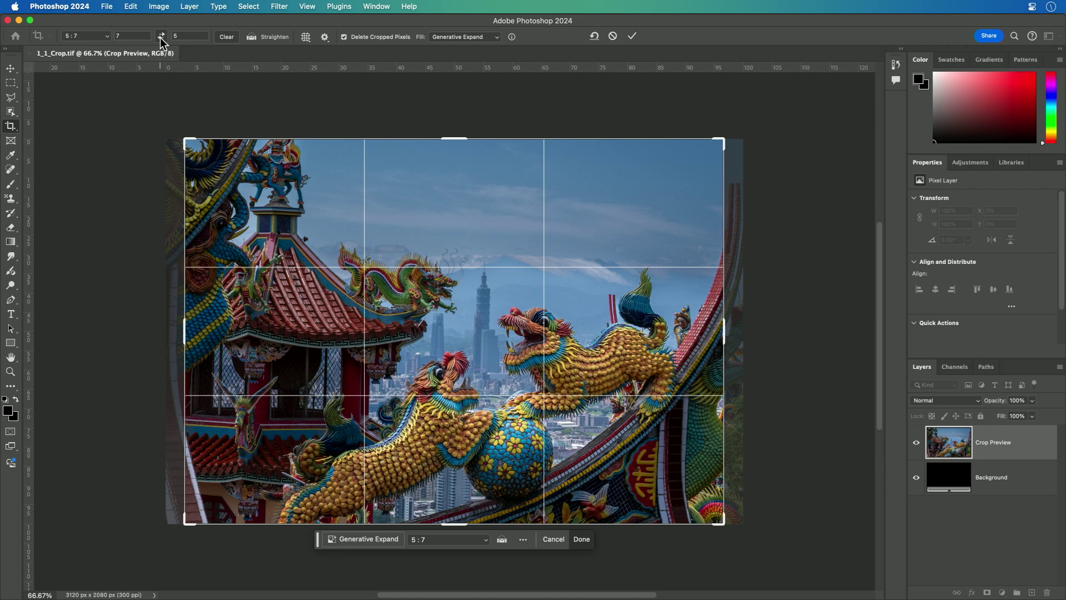
left_click_drag(185, 137, 209, 157)
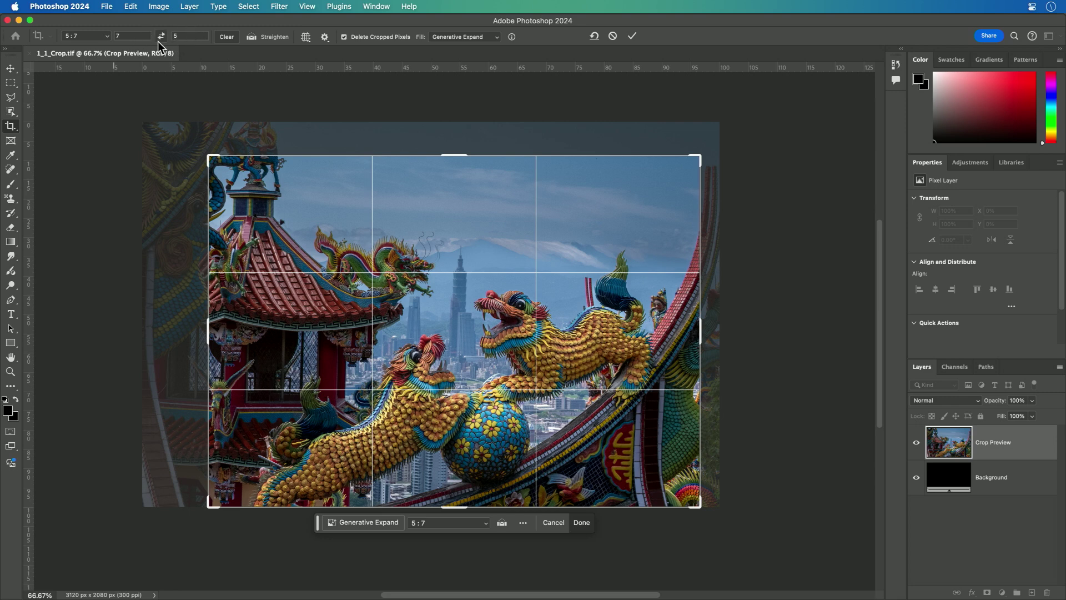
left_click(106, 37)
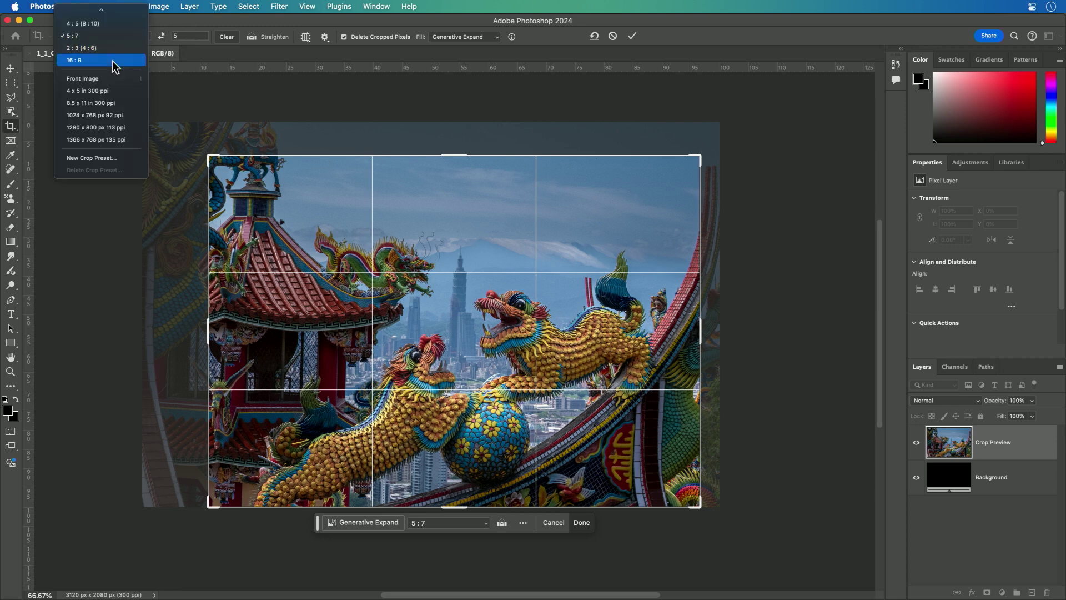
left_click(126, 128)
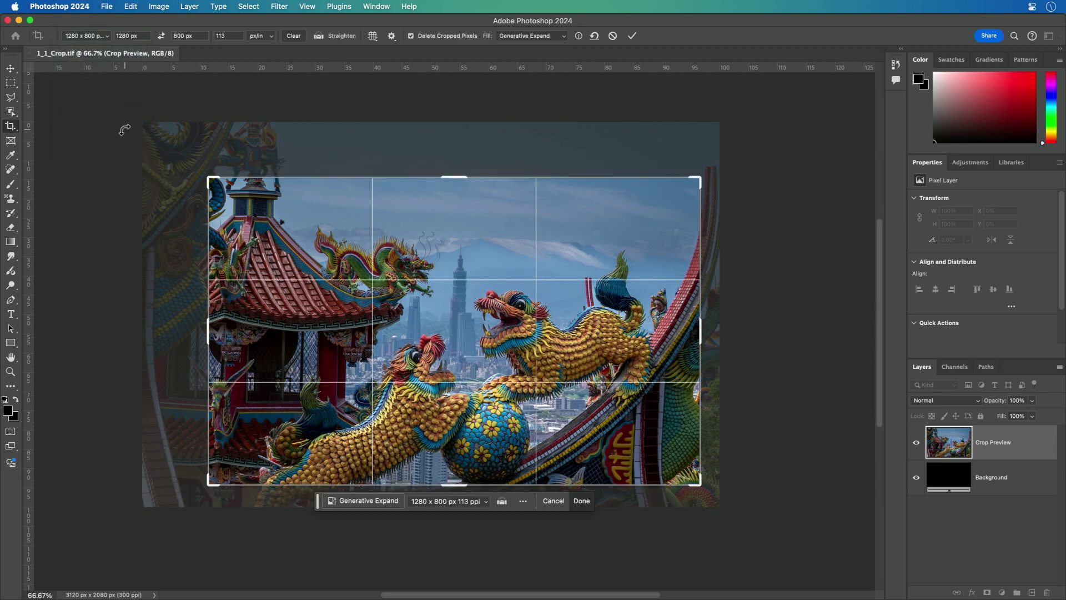
Step: Set the crop to 1920 × 1080 px and shift the photo lower within the frame
left_click(122, 36)
type("192")
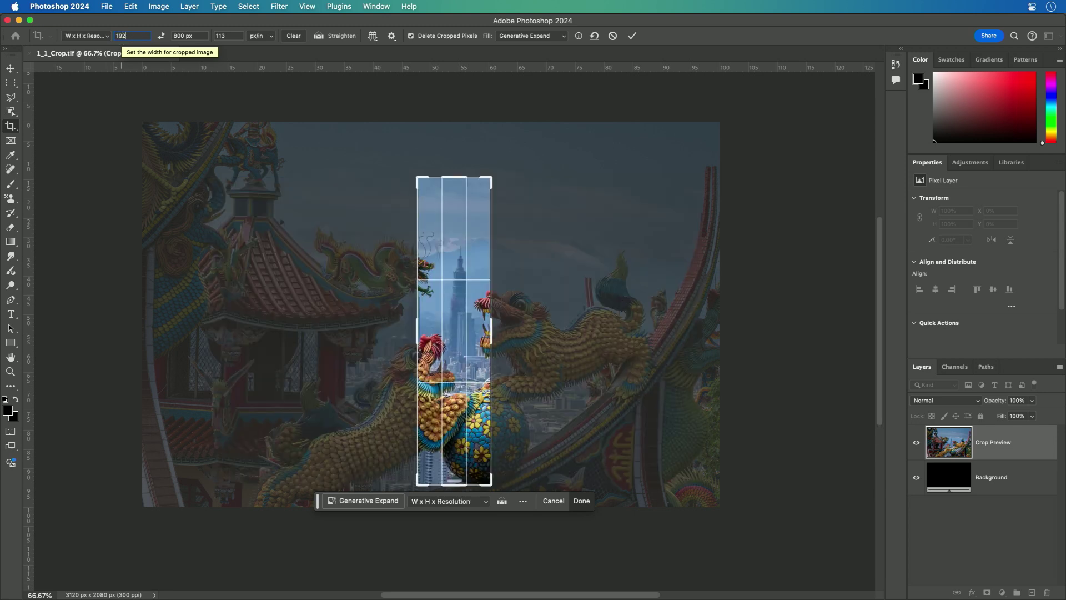
type("0 px")
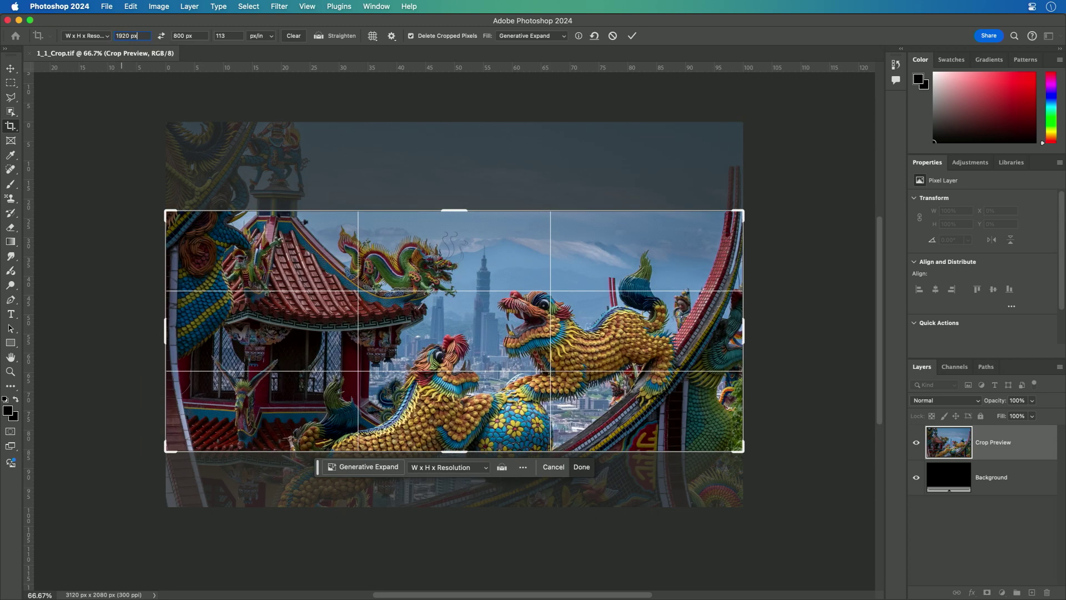
key("Tab")
type("10")
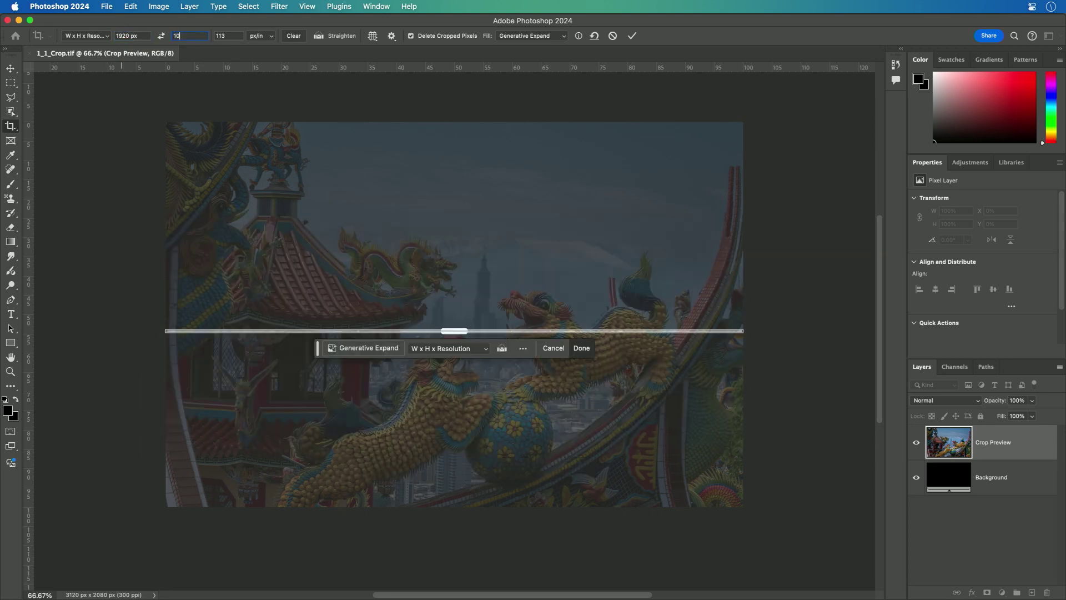
type("80 px")
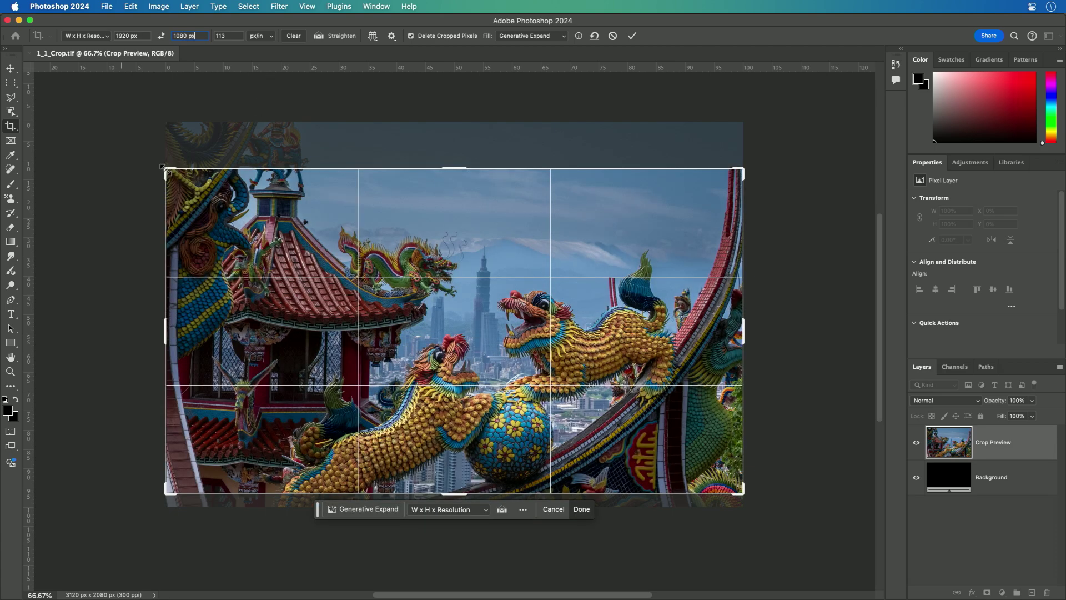
mouse_move(248, 220)
left_mouse_down()
mouse_move(248, 204)
mouse_move(251, 240)
left_mouse_up()
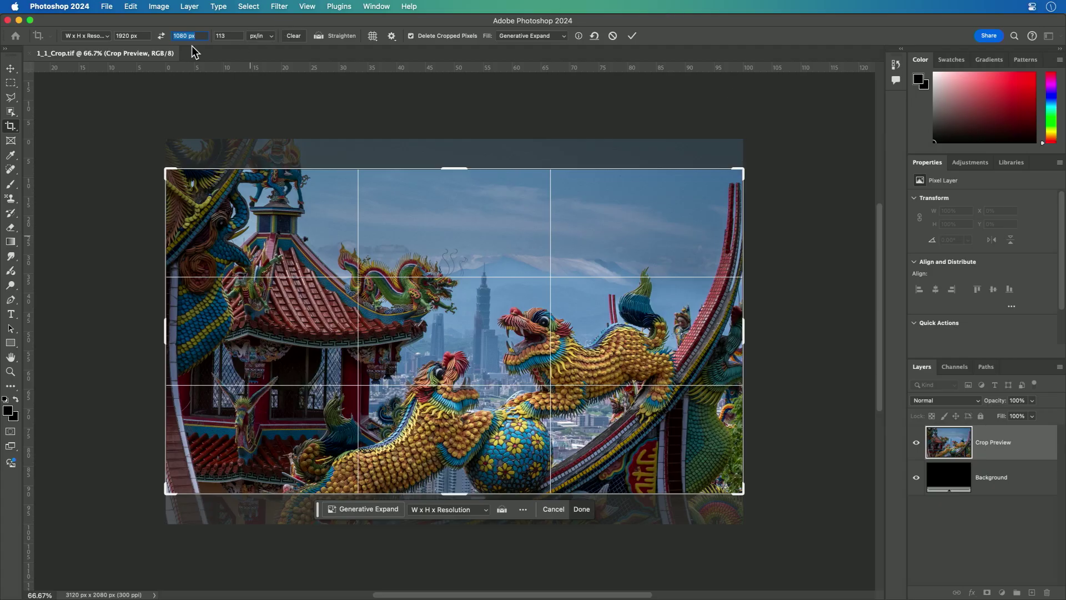
double_click(231, 36)
left_click(105, 37)
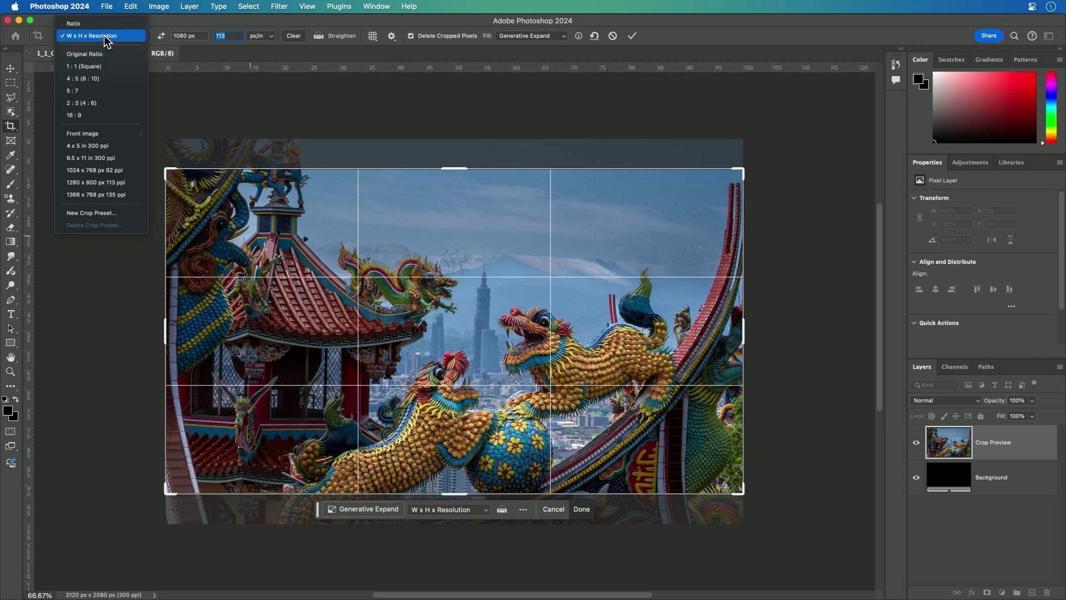
Step: Pick the landscape 5:7 ratio, then switch the crop to width, height and resolution mode
left_click(100, 89)
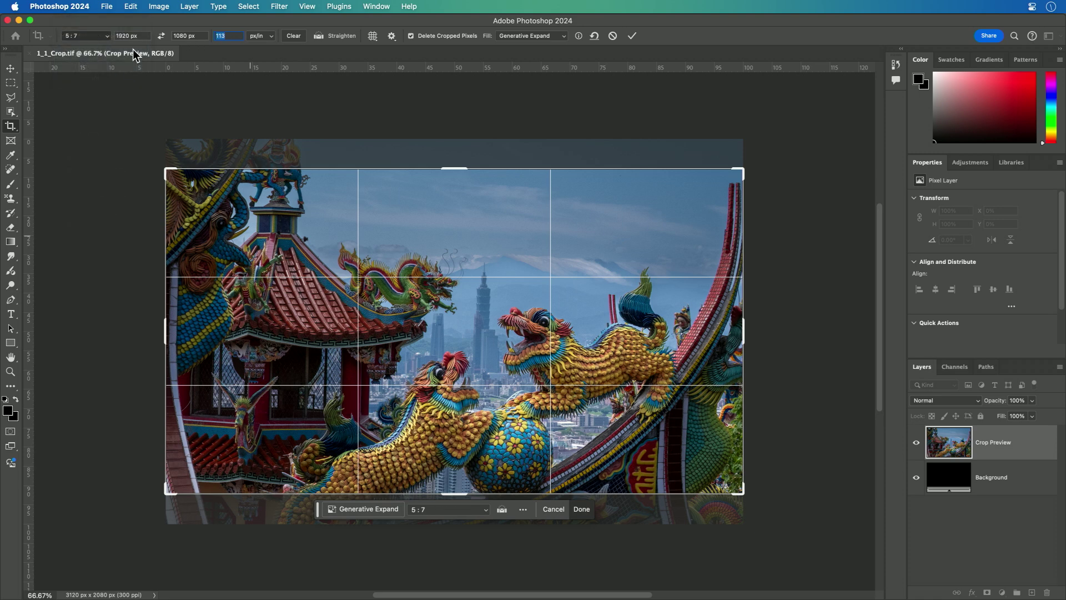
left_click(161, 36)
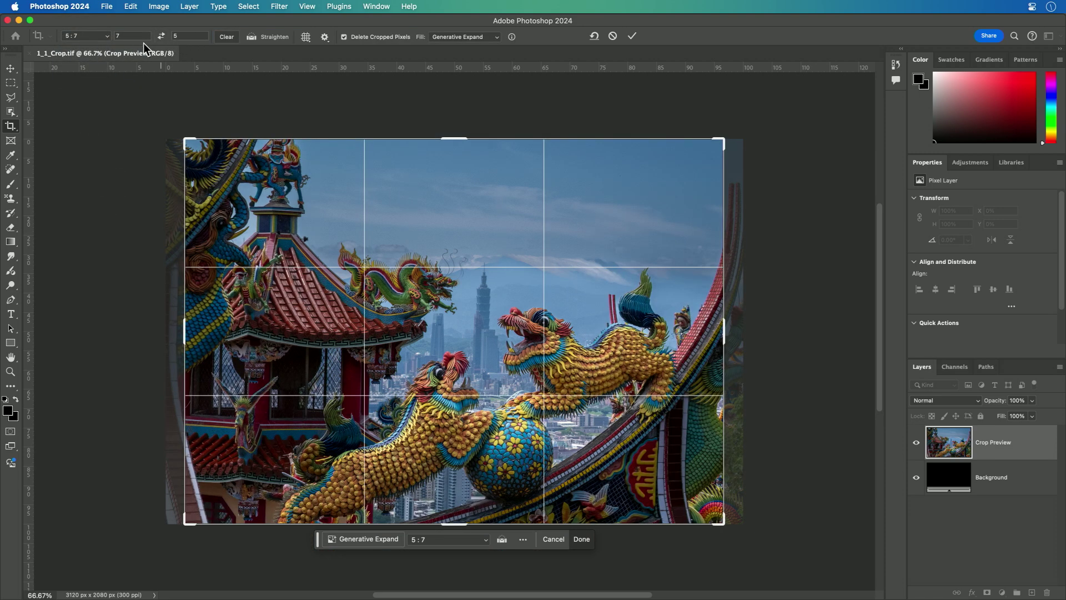
left_click(107, 36)
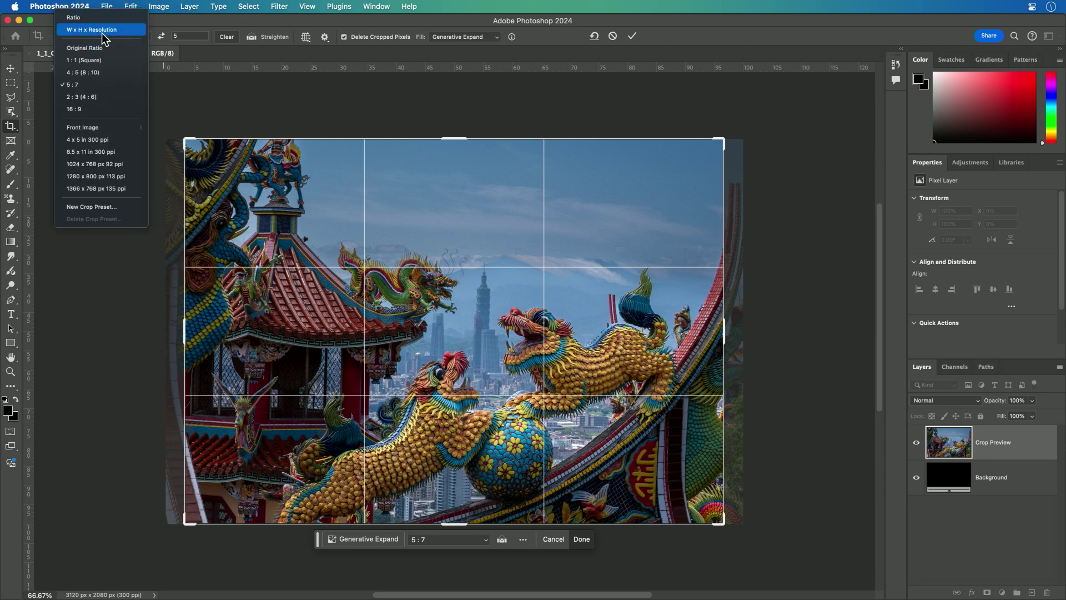
left_click(102, 30)
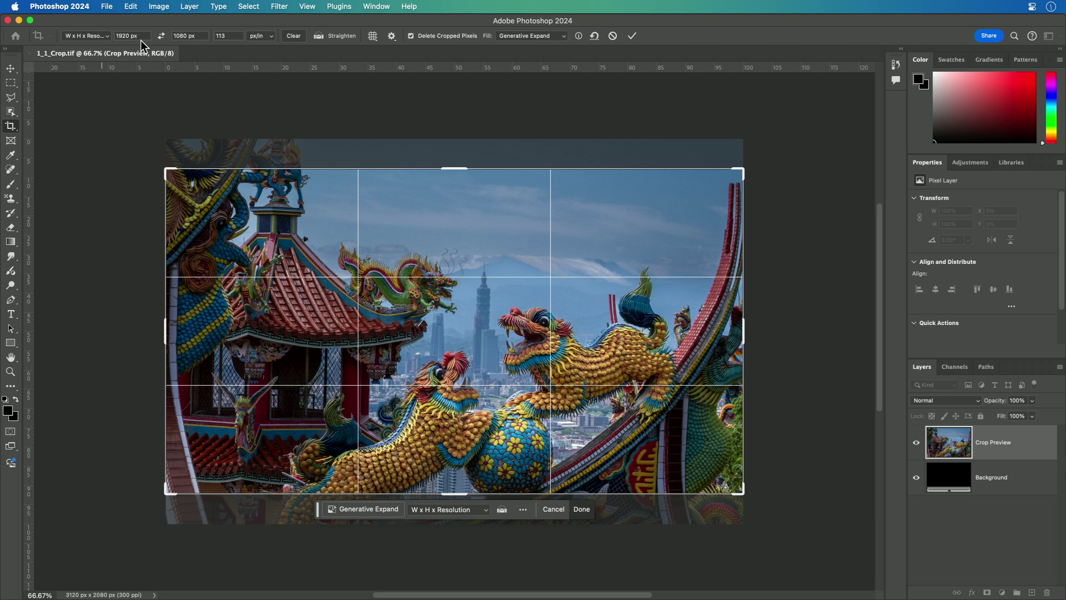
Step: Enter 7 in × 5 in at 300 ppi, then resize and shift the frame around the dragons
left_click(126, 37)
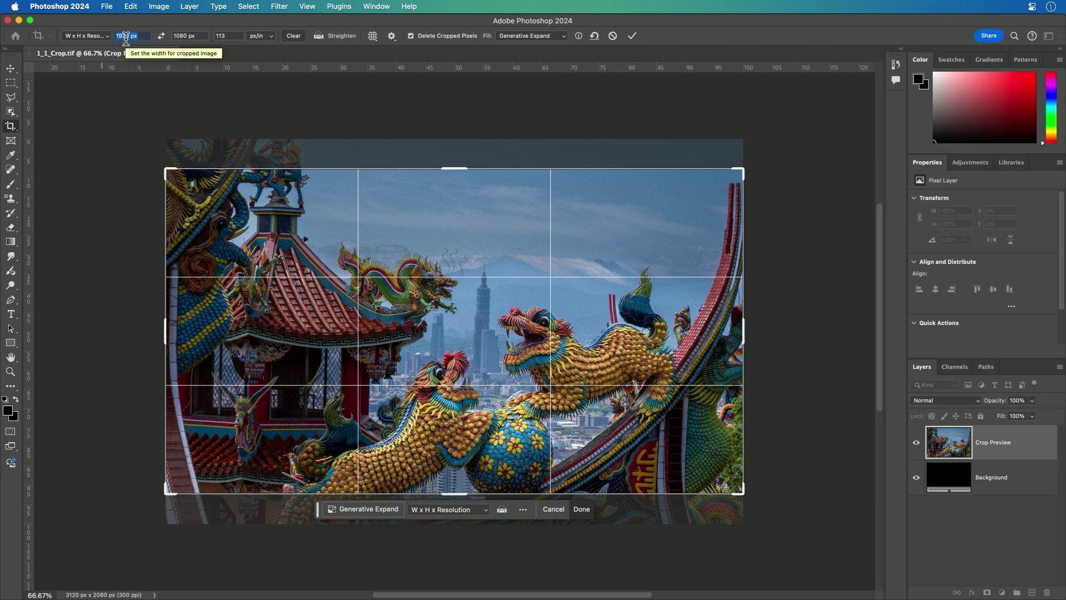
type("7")
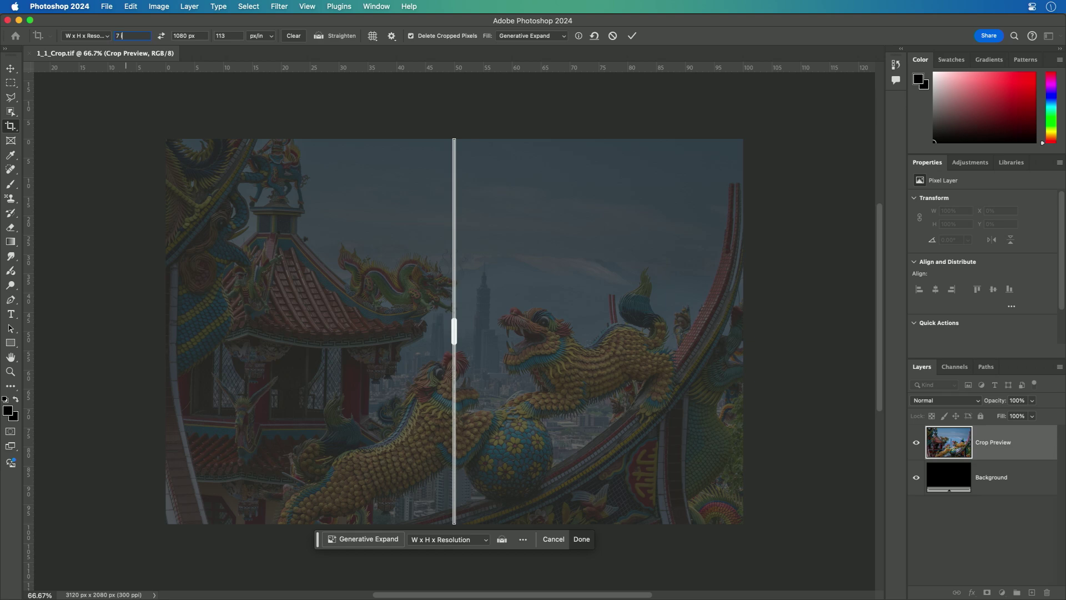
type(" in")
key("Tab")
type("5")
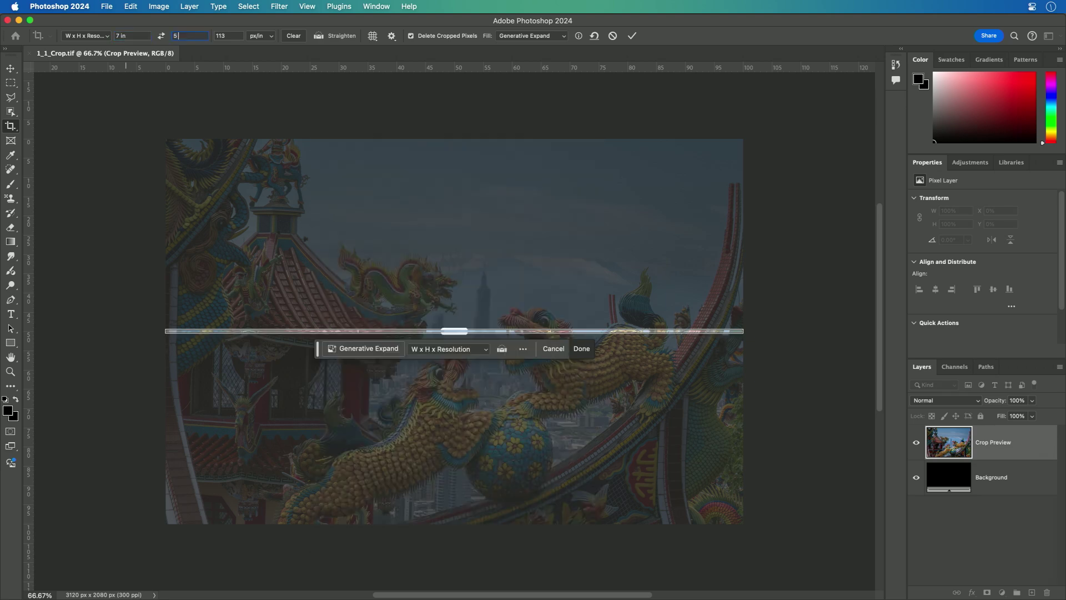
type(" in")
key("Tab")
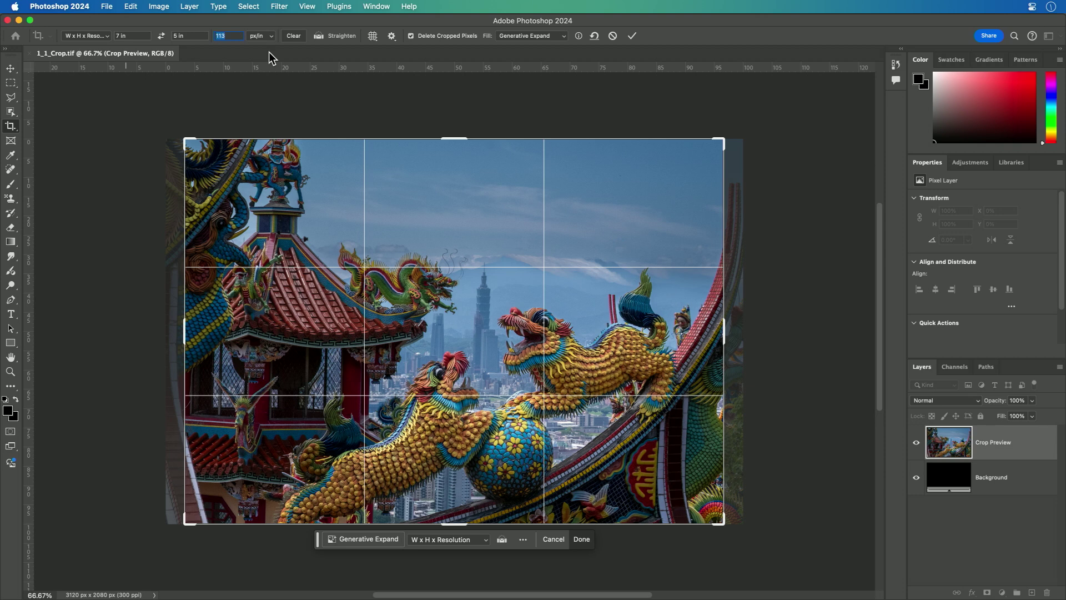
type("300")
key("Tab")
left_click_drag(187, 142, 229, 170)
left_click_drag(434, 298, 436, 319)
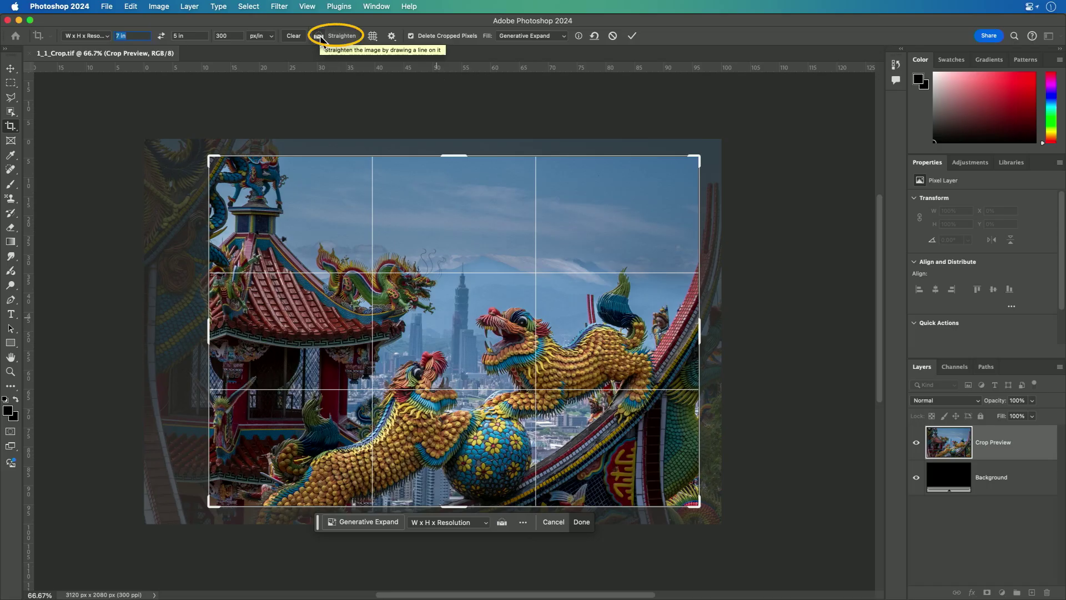
Step: Level the temple and skyline with the Straighten tool, redrawing the reference line to refine it
left_click(320, 37)
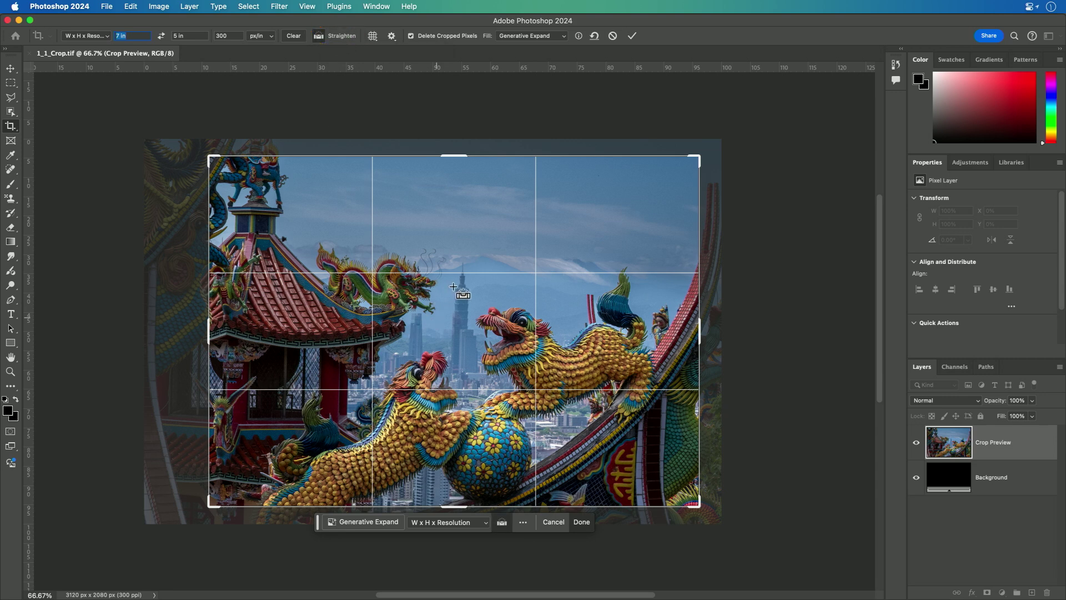
left_click_drag(461, 328, 460, 384)
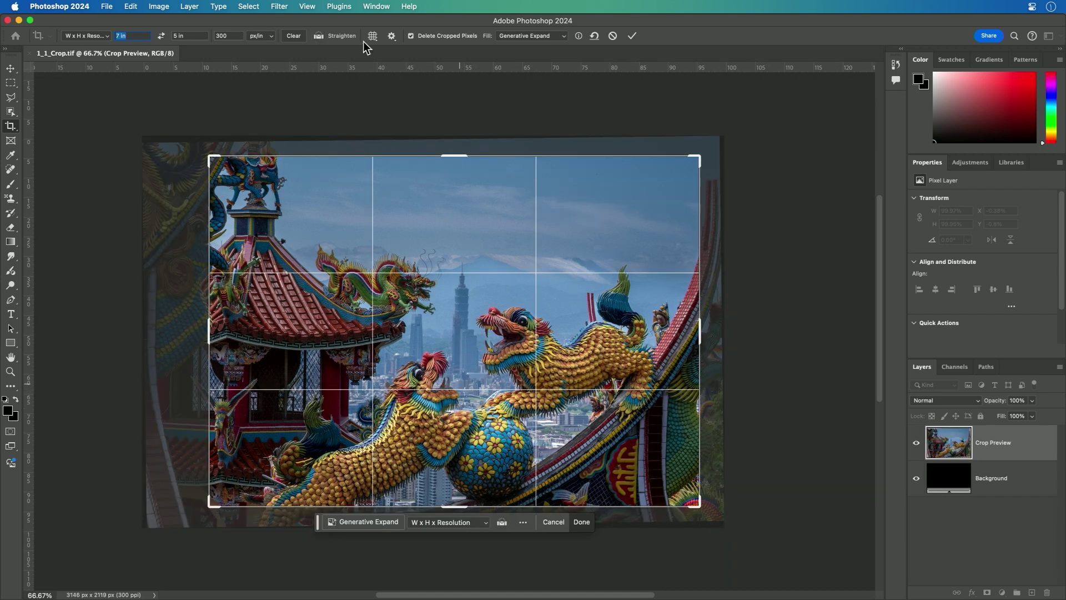
left_click(335, 35)
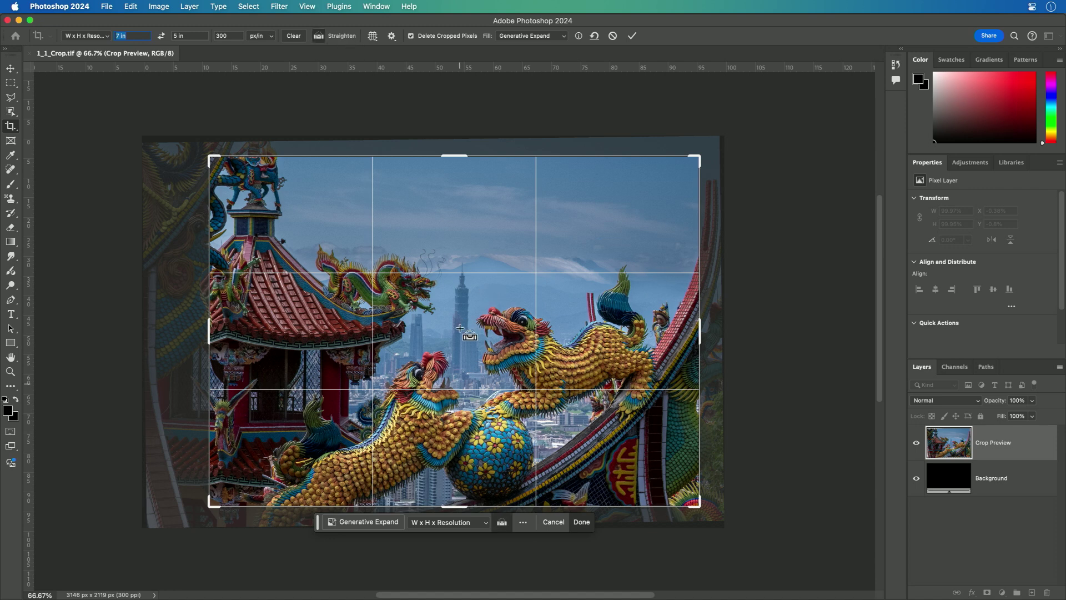
left_click_drag(460, 329, 481, 329)
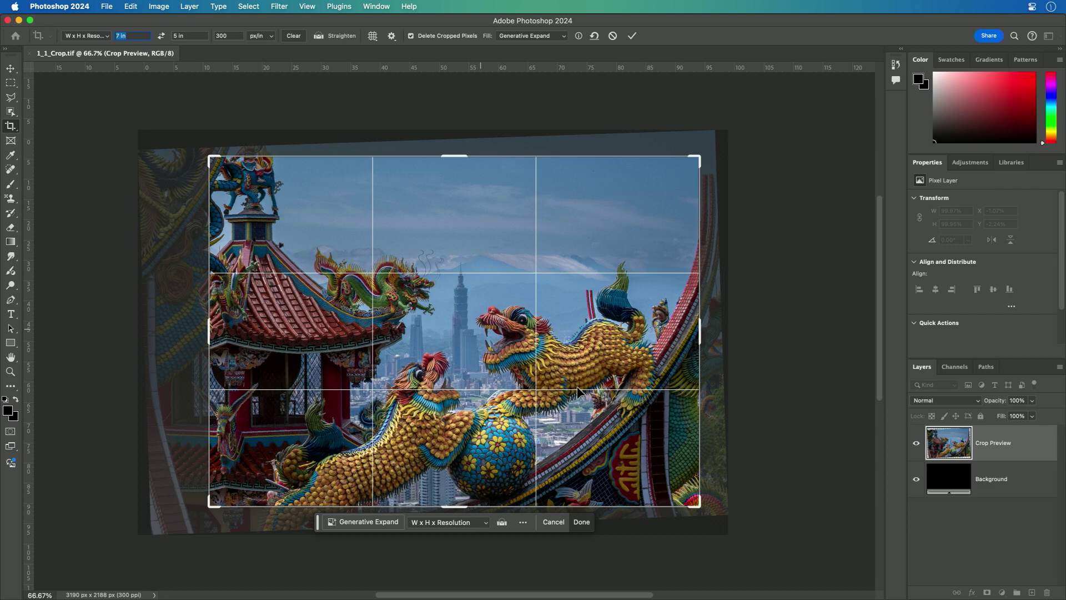
Step: Change the crop overlay to Golden Ratio, then Golden Spiral, and nudge the top-left corner
left_click(373, 37)
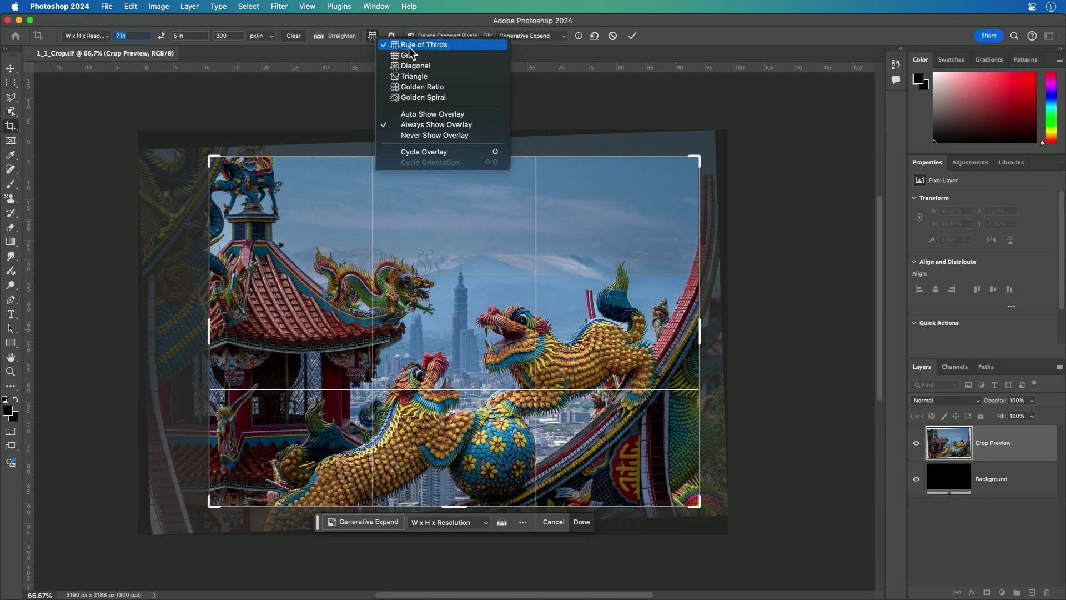
left_click(417, 87)
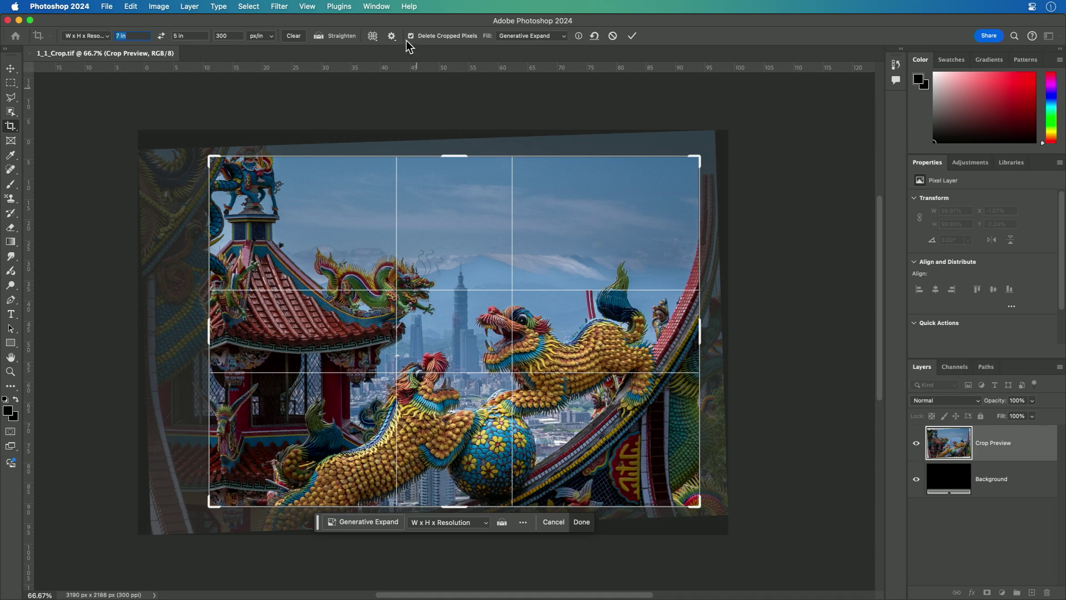
left_click(373, 35)
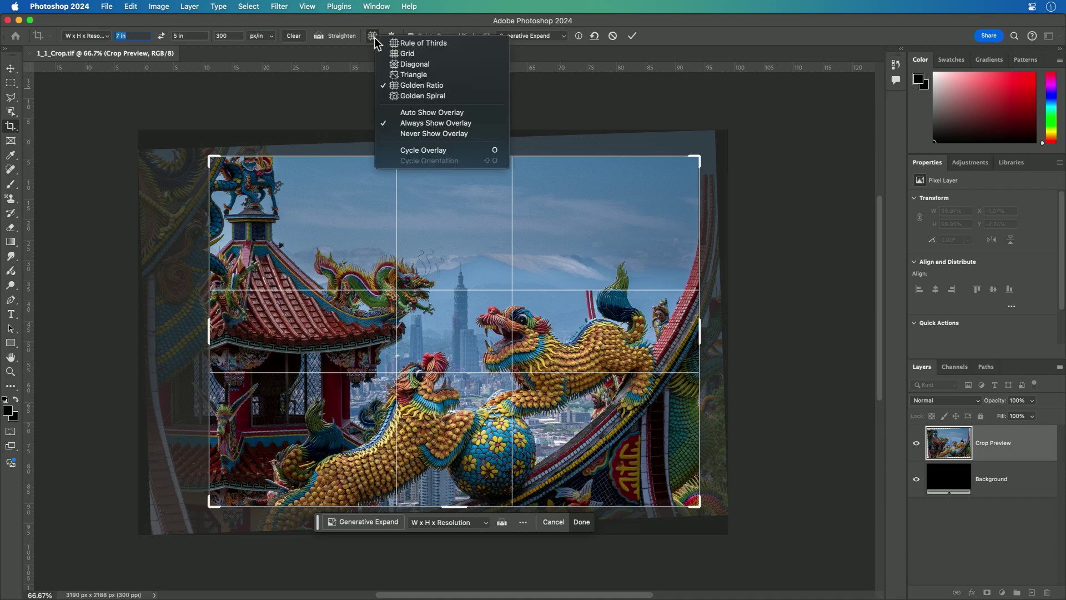
left_click(410, 97)
left_click_drag(209, 157, 203, 158)
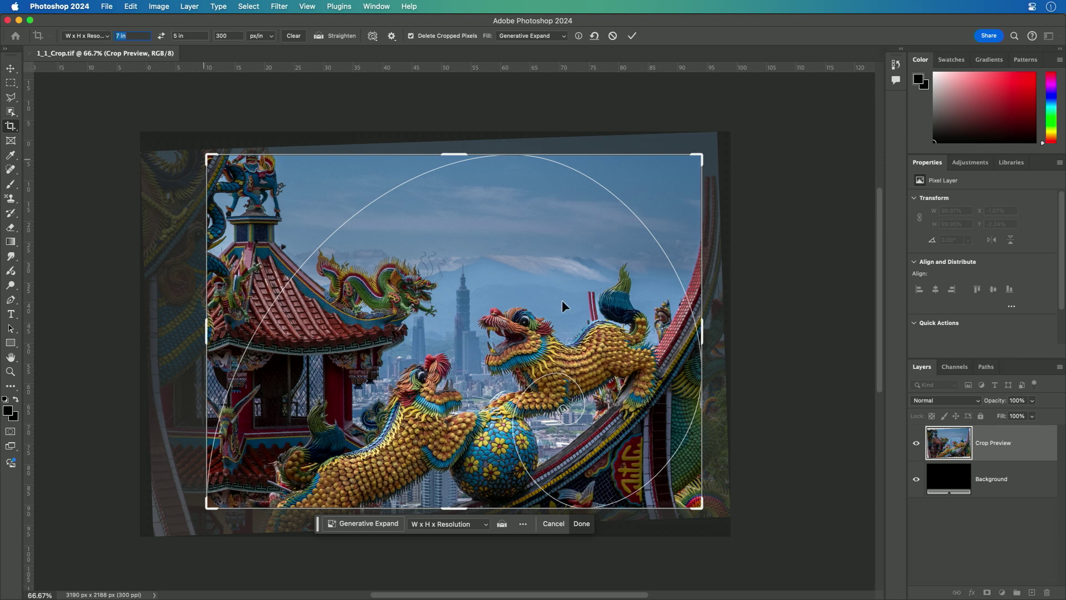
left_click(392, 36)
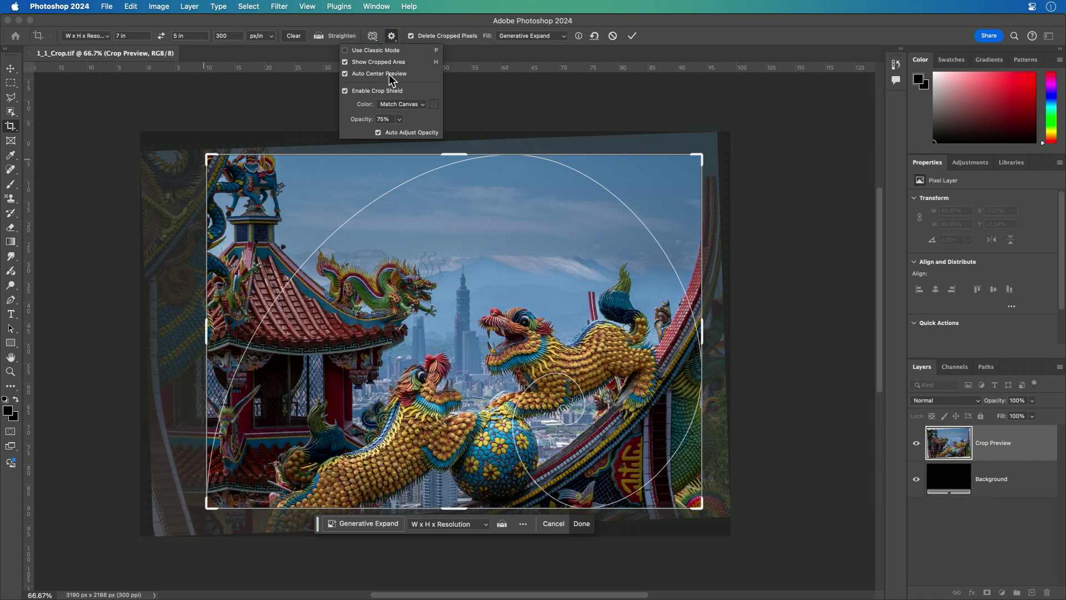
Step: Lower the crop shield opacity to 68%, leave Classic Mode off, and commit the crop
left_click_drag(400, 121, 397, 135)
left_click(345, 51)
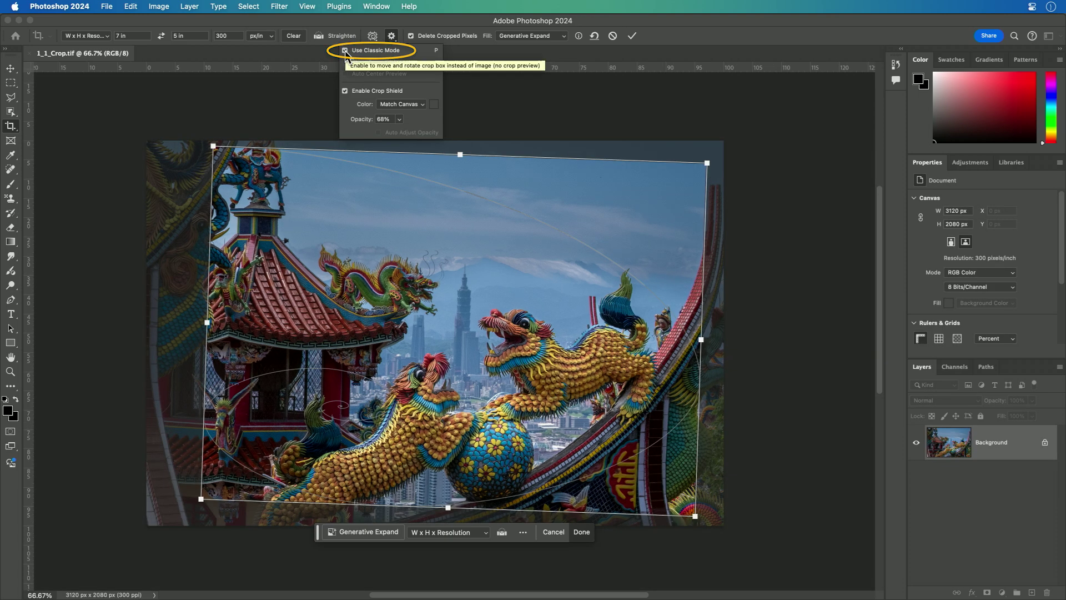
left_click(345, 50)
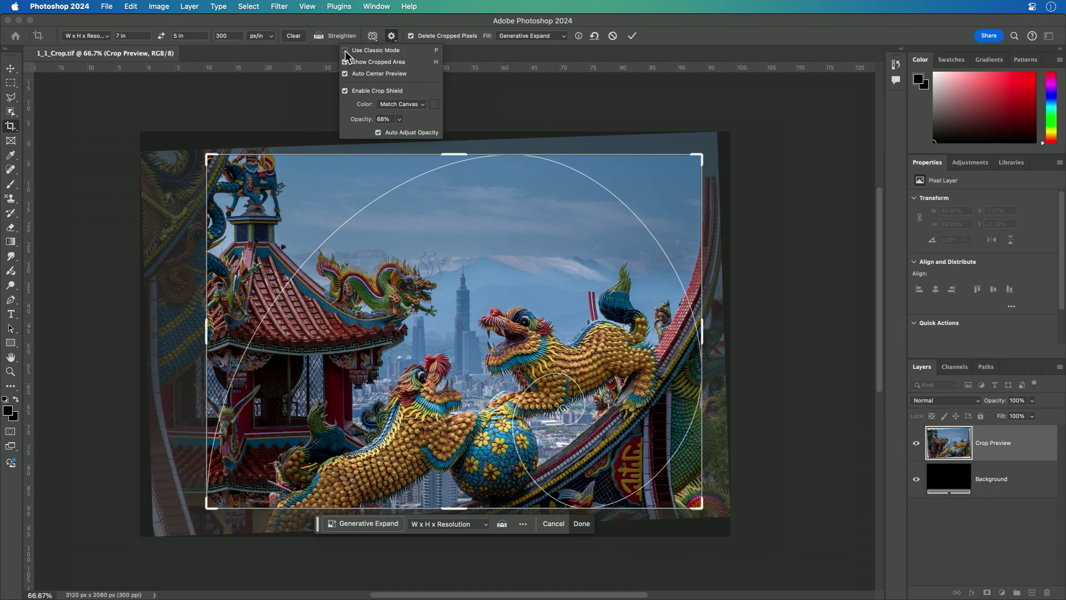
left_click(425, 17)
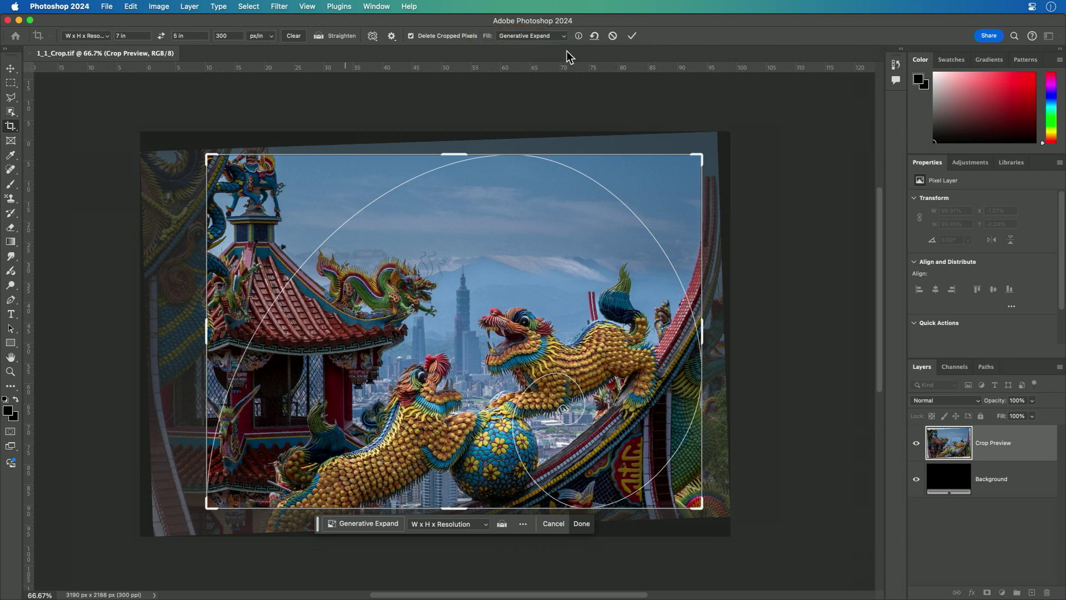
left_click(633, 36)
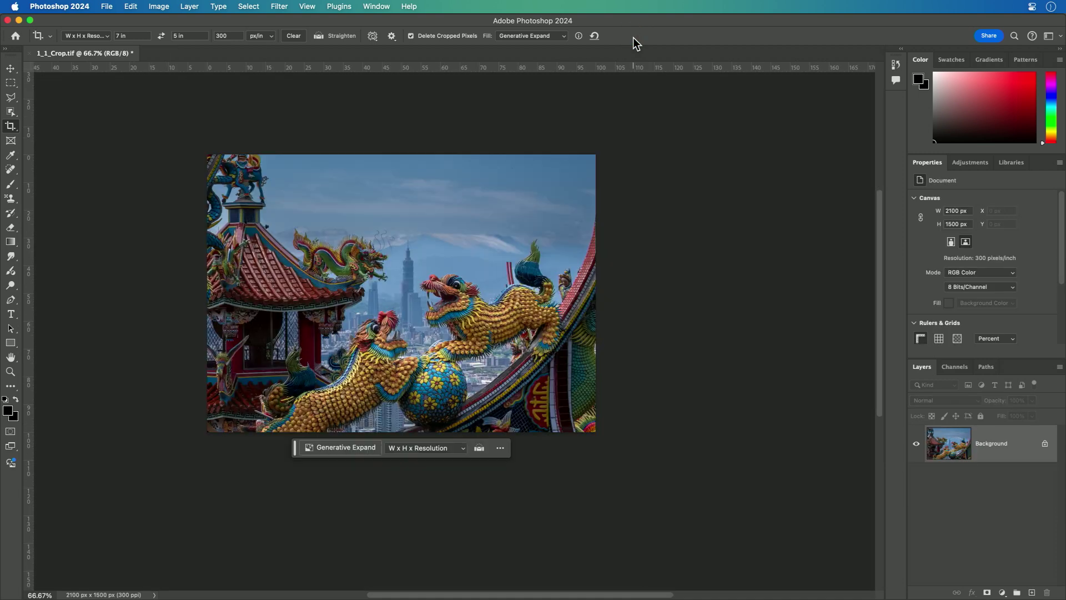
Step: Check Image Size in inches, then pixels, confirming 2100 × 1500 px at 300 ppi
left_click(156, 6)
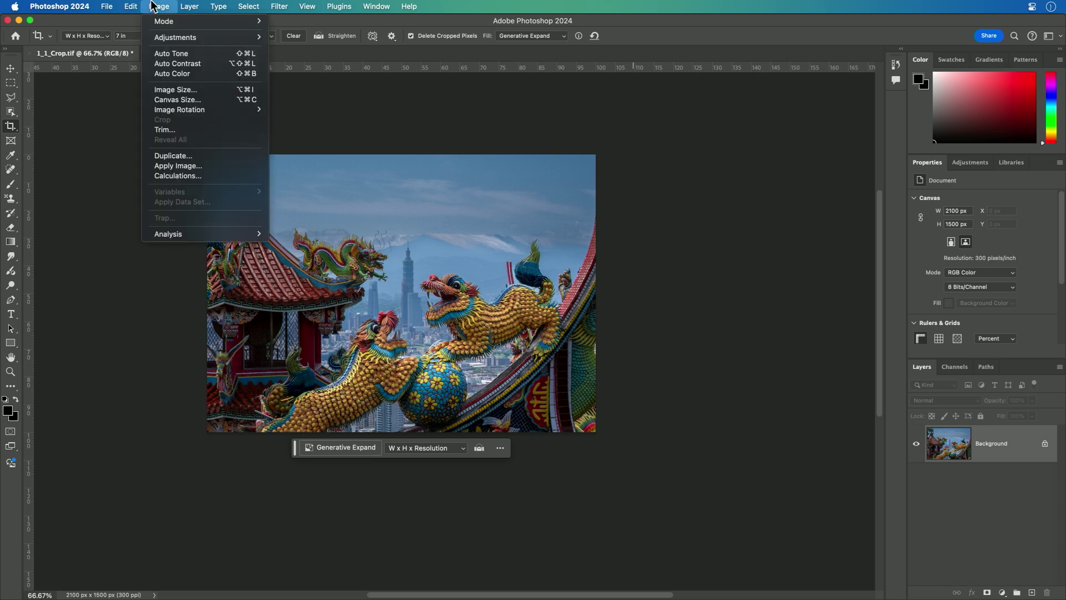
left_click(171, 91)
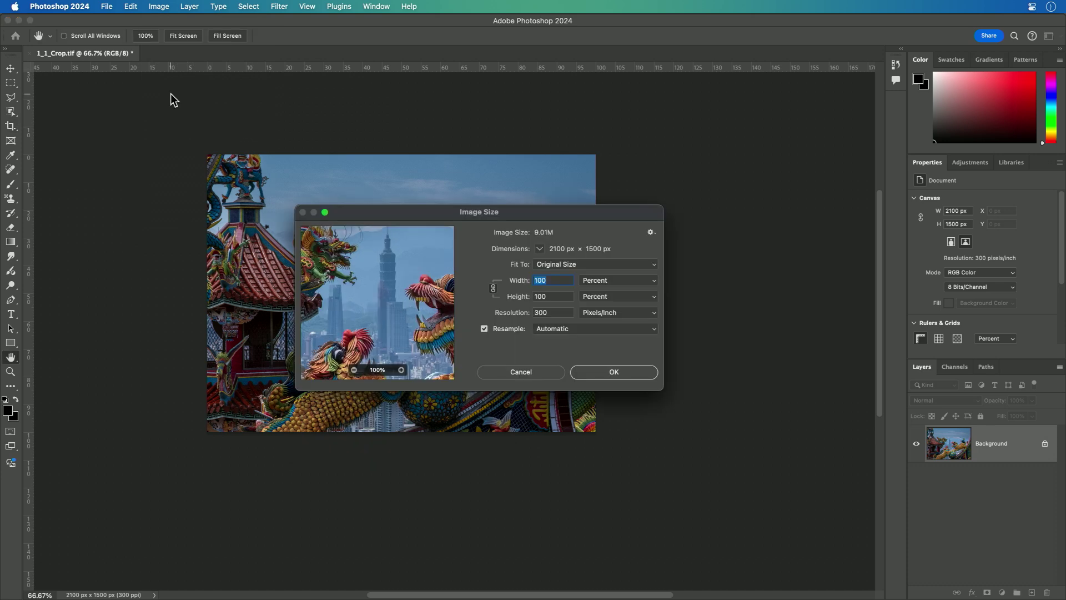
left_click(625, 281)
left_click(626, 303)
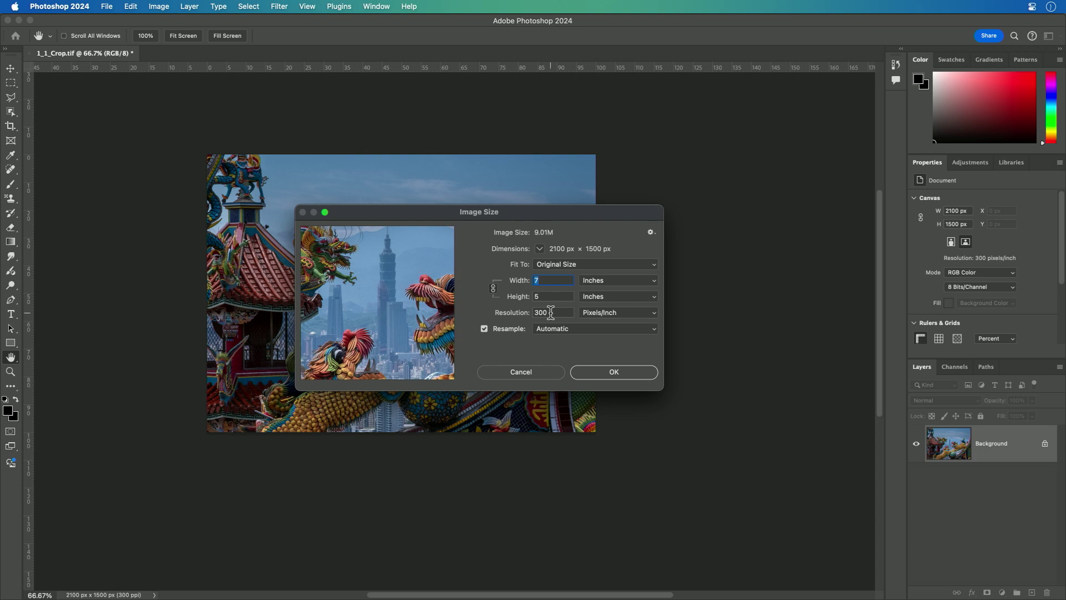
left_click(639, 281)
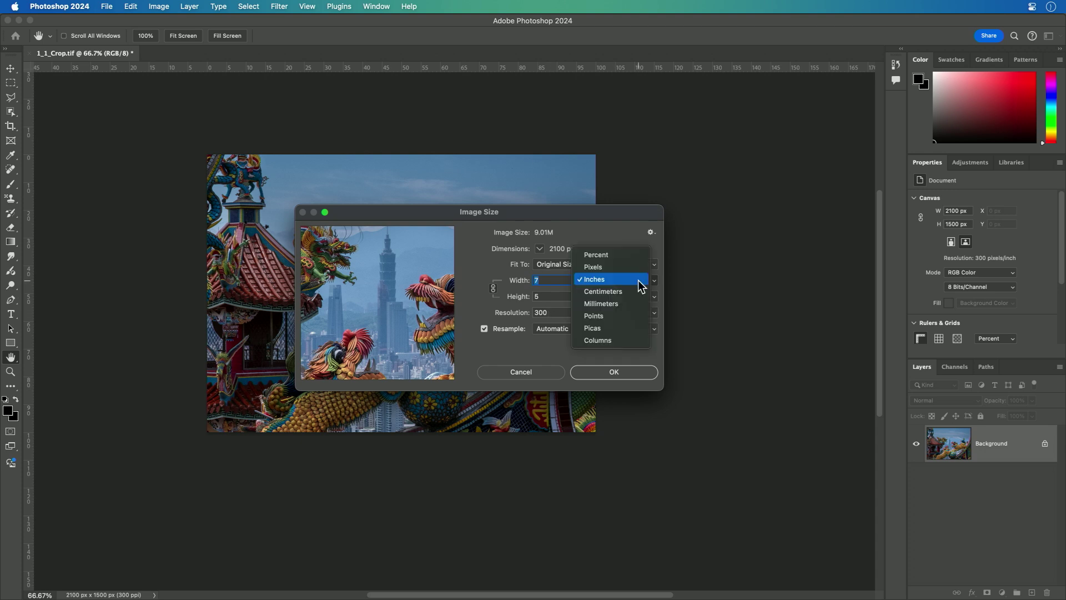
left_click(638, 268)
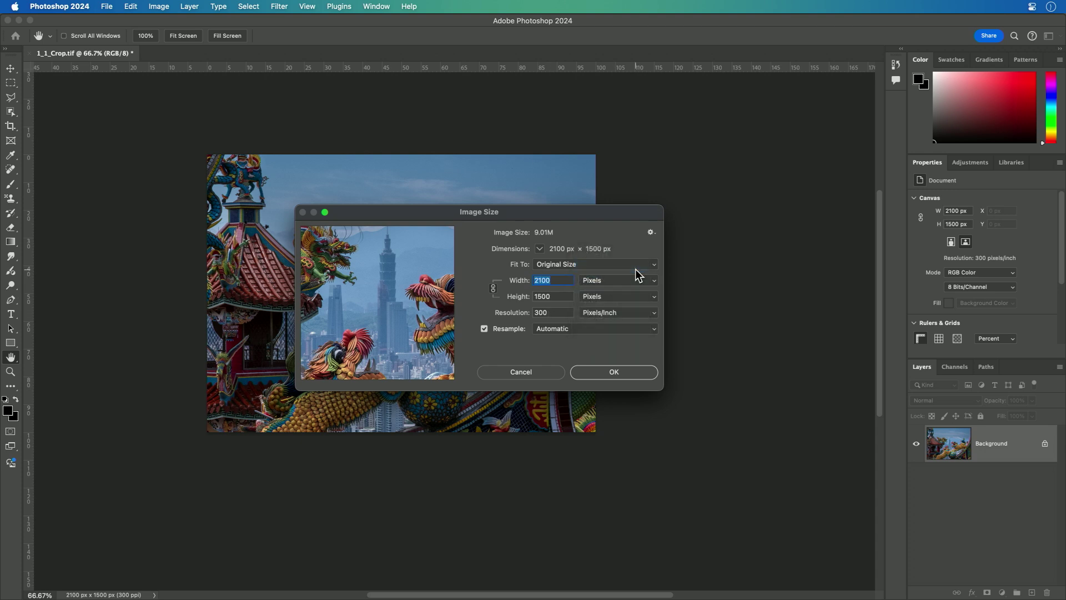